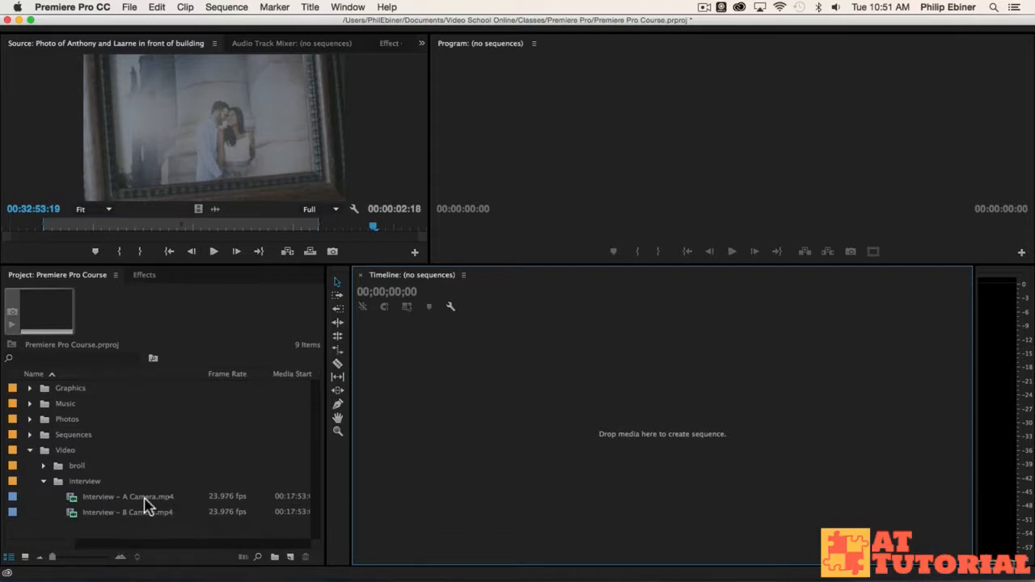
# - Expand the broll bin and create a new sequence from the Interview – A Camera.mp4 clip in the interview bin
pyautogui.click(43, 467)
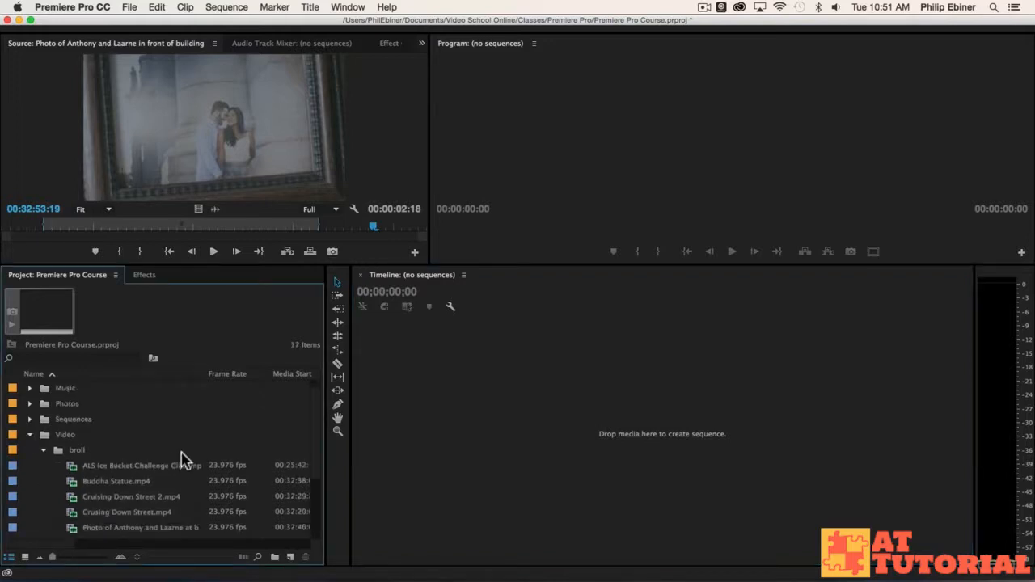
pyautogui.scroll(-4, 186, 457)
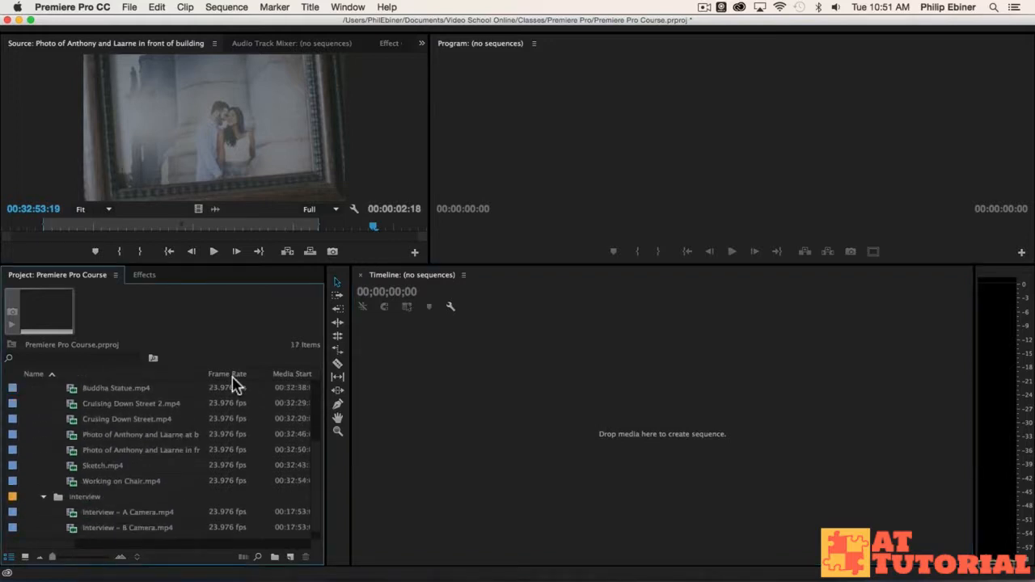
pyautogui.scroll(3, 234, 412)
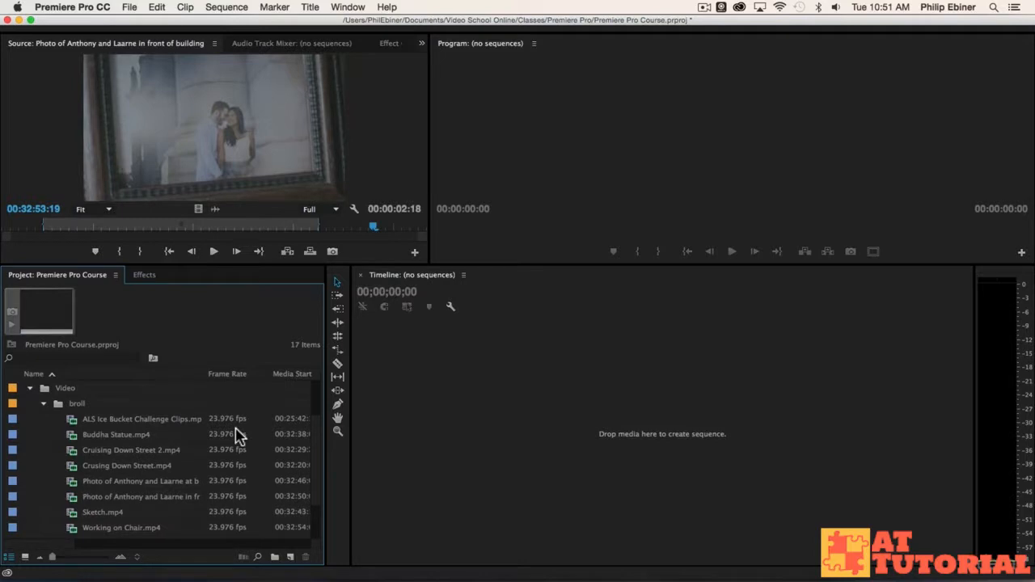
pyautogui.scroll(-2, 239, 435)
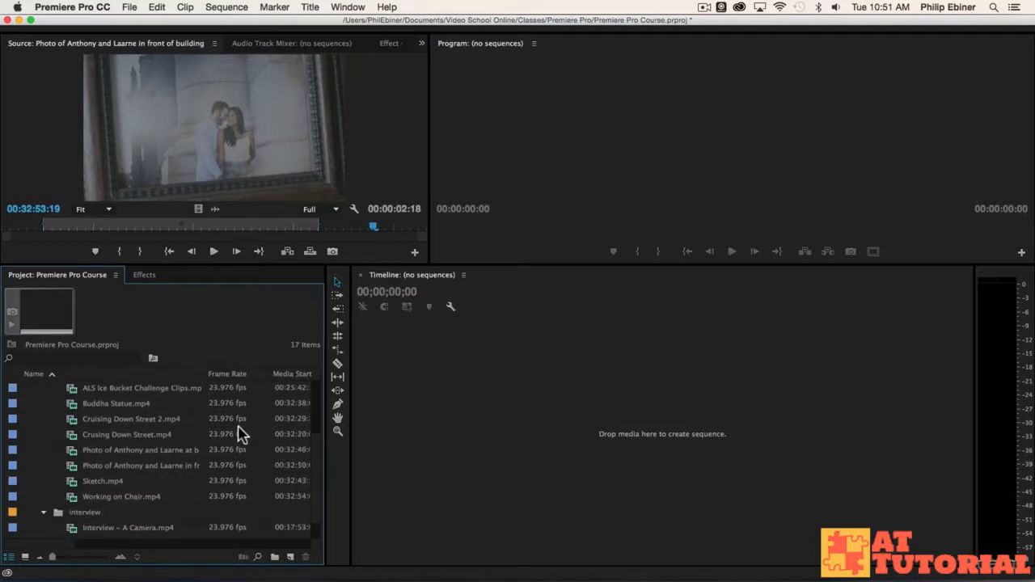
pyautogui.scroll(-1, 238, 435)
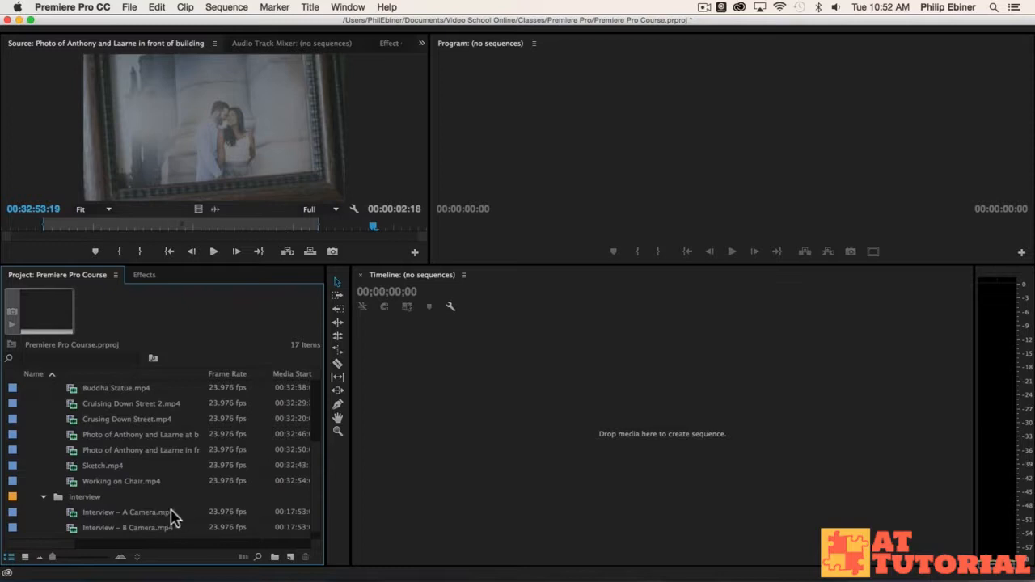
pyautogui.click(105, 514)
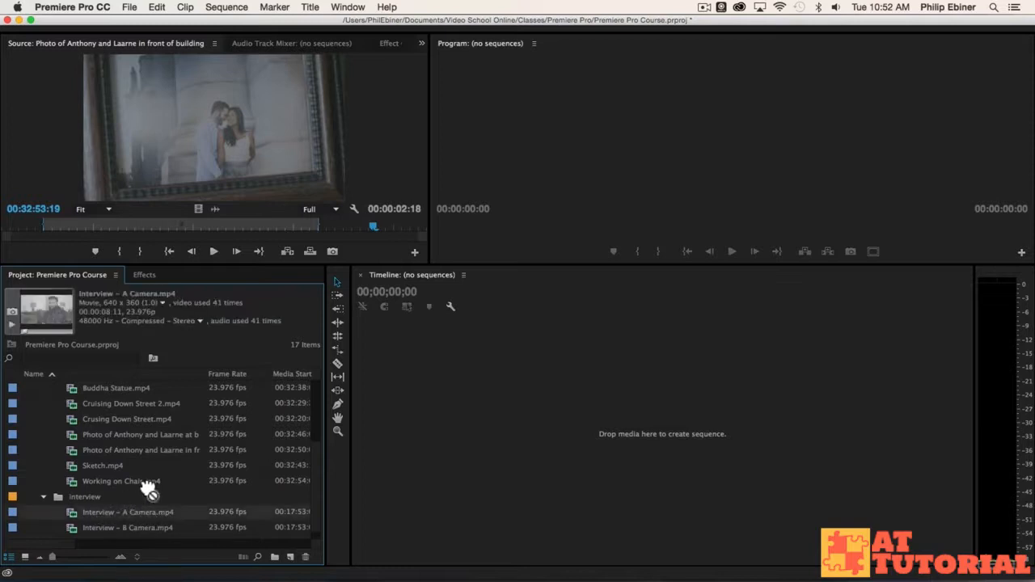
pyautogui.moveTo(258, 512); pyautogui.dragTo(293, 561)
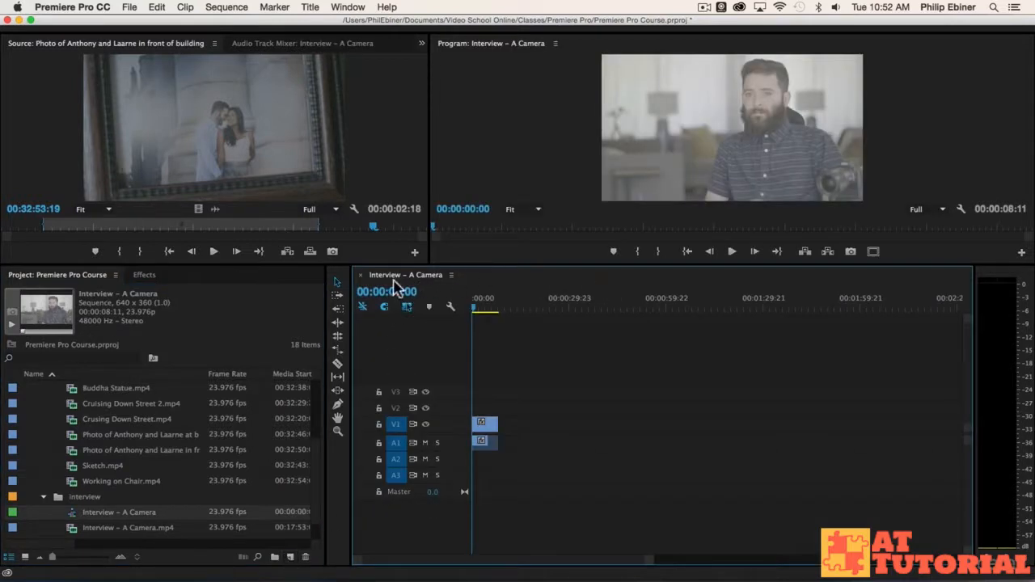
# - Review the sequence settings of the Interview – A Camera sequence without changing them
pyautogui.click(490, 431)
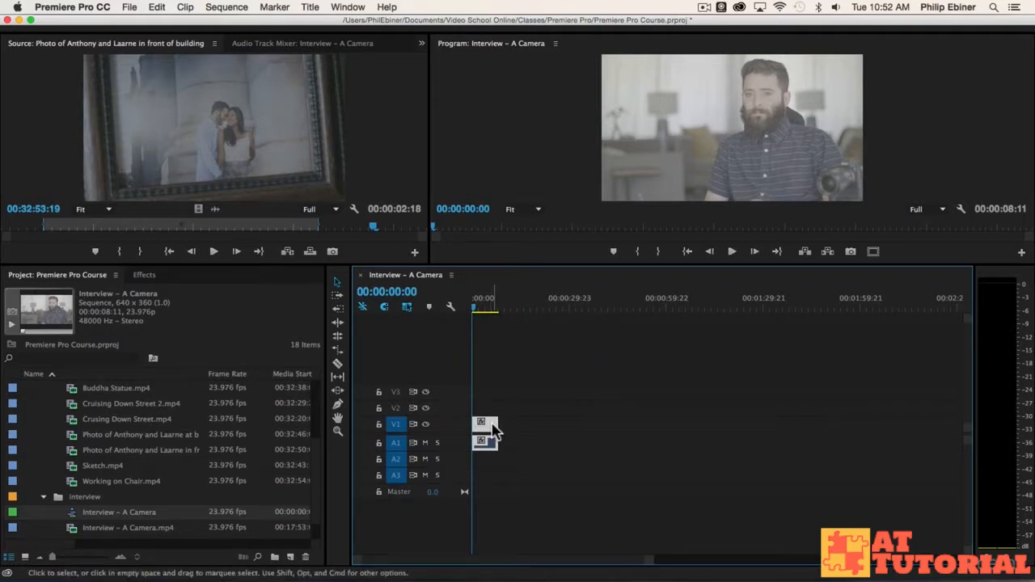
pyautogui.click(227, 8)
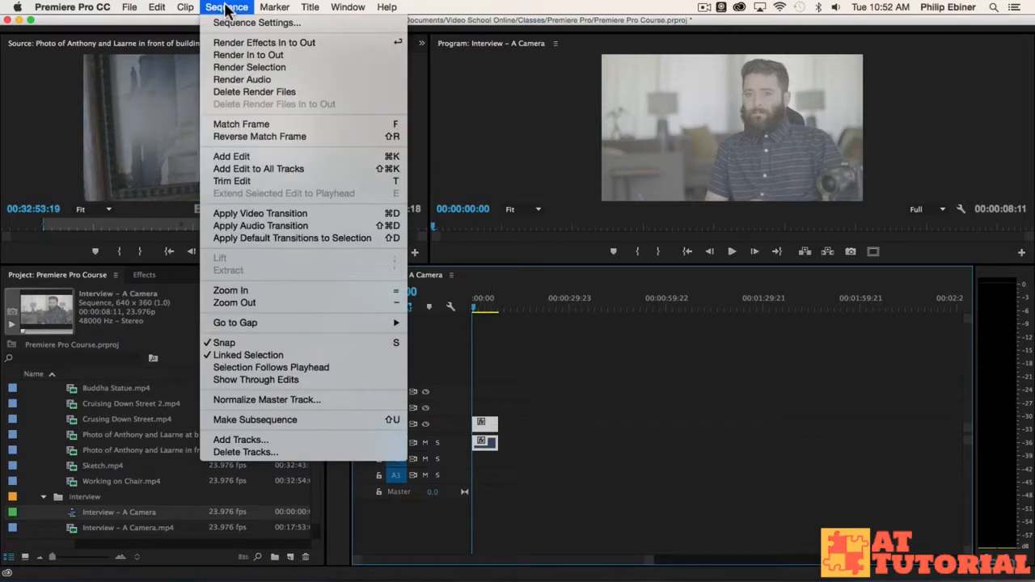
pyautogui.click(227, 25)
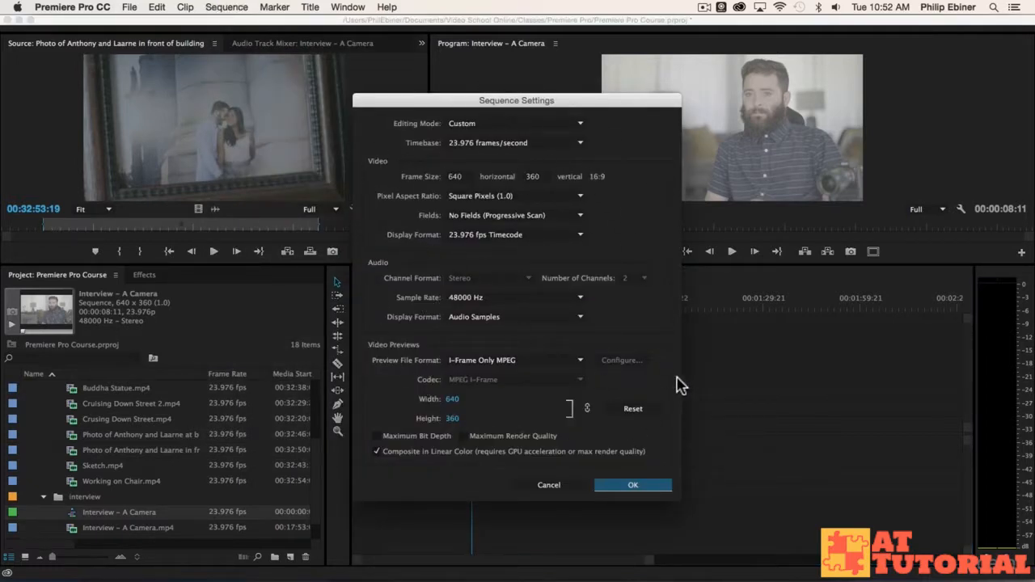
pyautogui.click(548, 485)
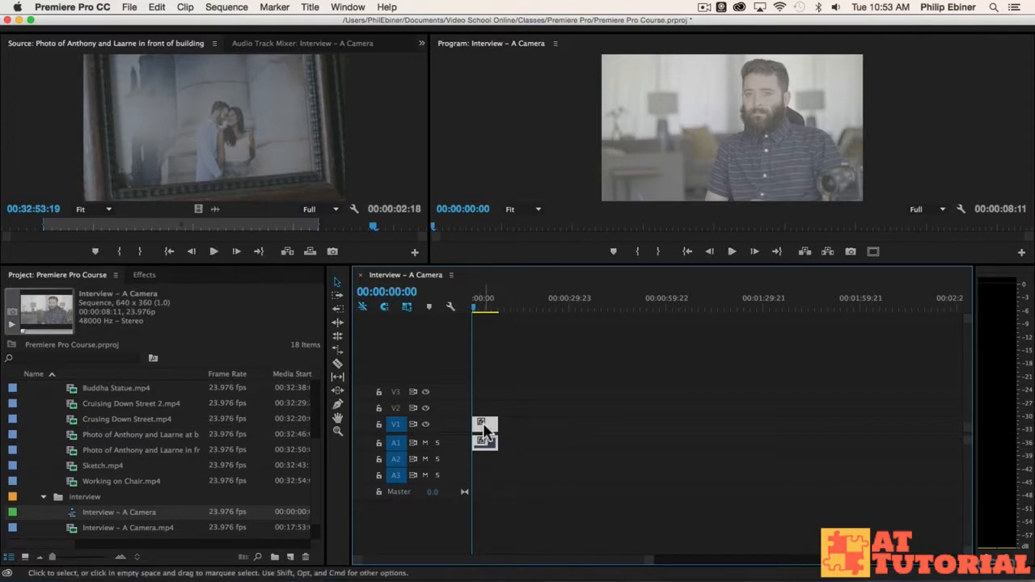
# - Move the interview clip's video to track V2 and its audio to track A2
pyautogui.moveTo(484, 426); pyautogui.dragTo(492, 460)
pyautogui.moveTo(482, 409)
pyautogui.mouseDown()
pyautogui.moveTo(481, 393)
pyautogui.moveTo(484, 411)
pyautogui.moveTo(587, 414)
pyautogui.moveTo(478, 410)
pyautogui.mouseUp()
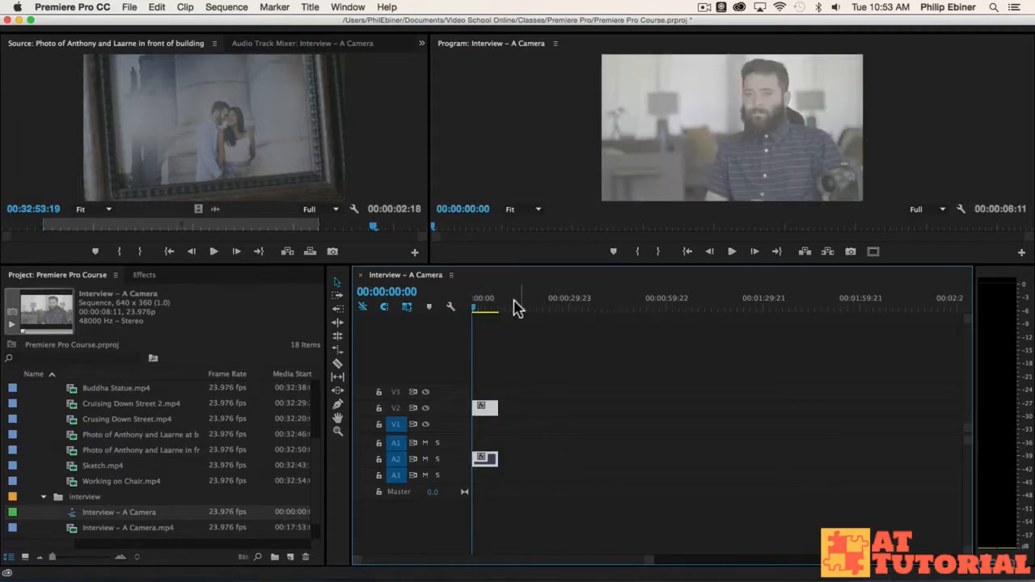
# - Play the sequence briefly, place the playhead at 00:00:04:14, and enlarge the timeline scale around the interview clip
pyautogui.press('space')
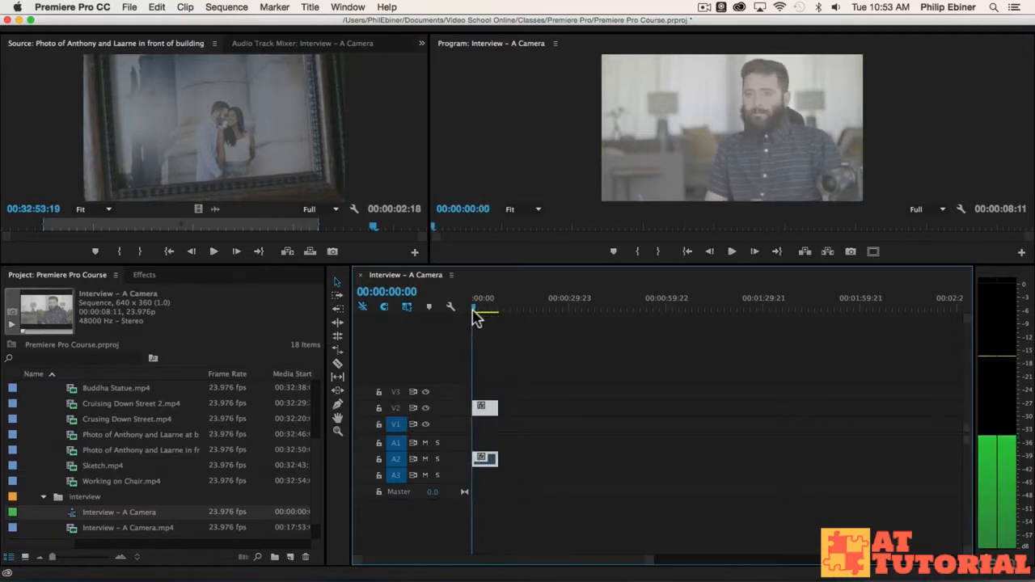
pyautogui.click(485, 308)
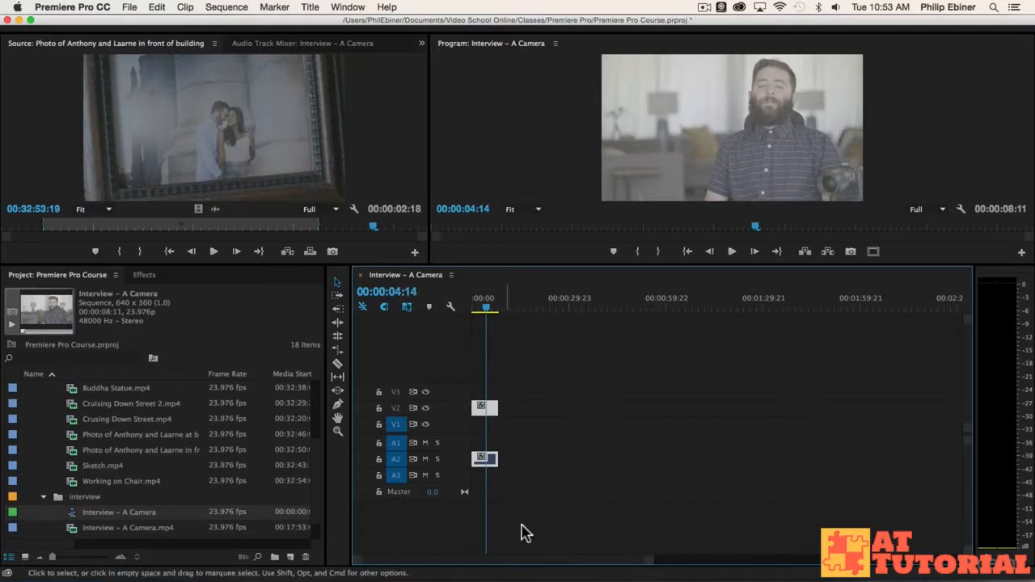
pyautogui.moveTo(534, 558); pyautogui.dragTo(496, 559)
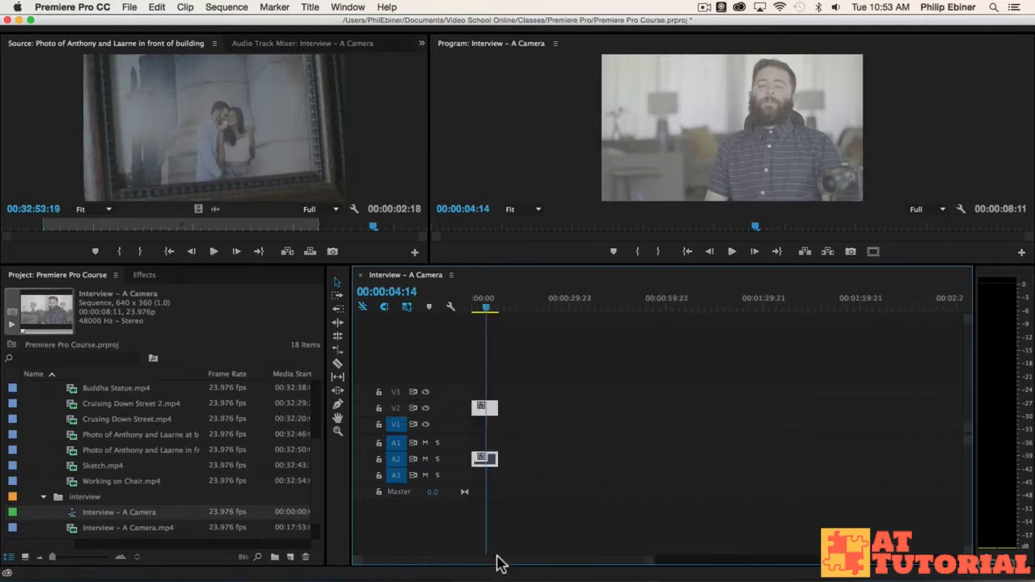
pyautogui.moveTo(652, 565)
pyautogui.mouseDown()
pyautogui.moveTo(555, 559)
pyautogui.moveTo(684, 566)
pyautogui.moveTo(644, 553)
pyautogui.mouseUp()
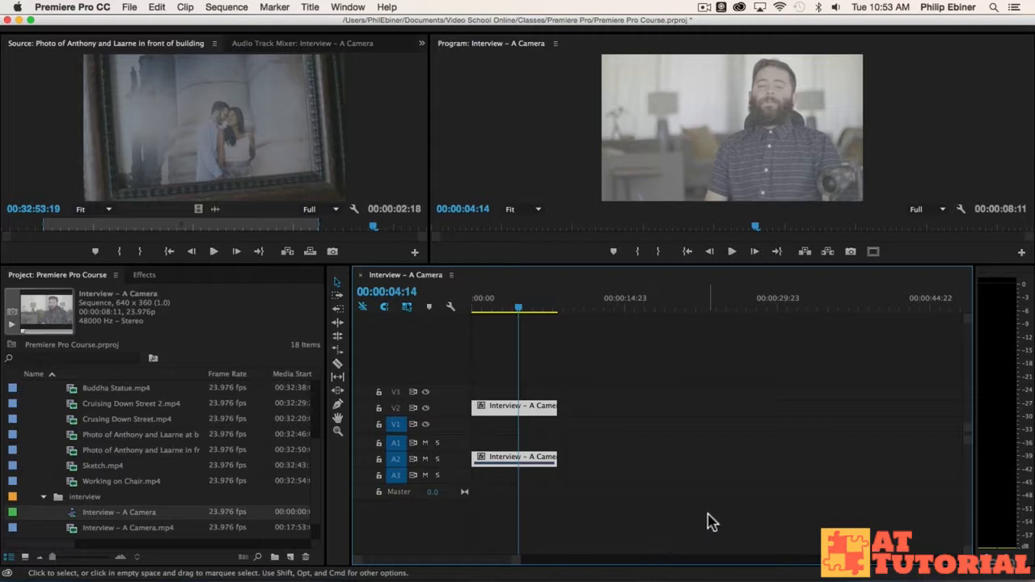
pyautogui.press('=')
pyautogui.press('=')
pyautogui.press('-')
pyautogui.press('-')
pyautogui.press('=')
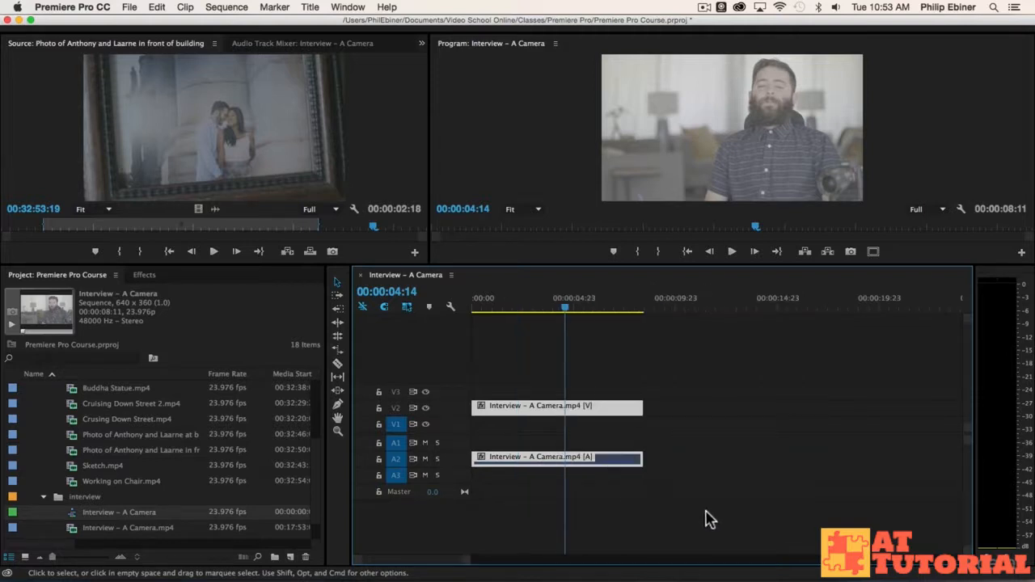
# - Return the interview clip's video to track V1 and its audio to track A1
pyautogui.moveTo(510, 409); pyautogui.dragTo(510, 424)
pyautogui.moveTo(487, 461); pyautogui.dragTo(487, 442)
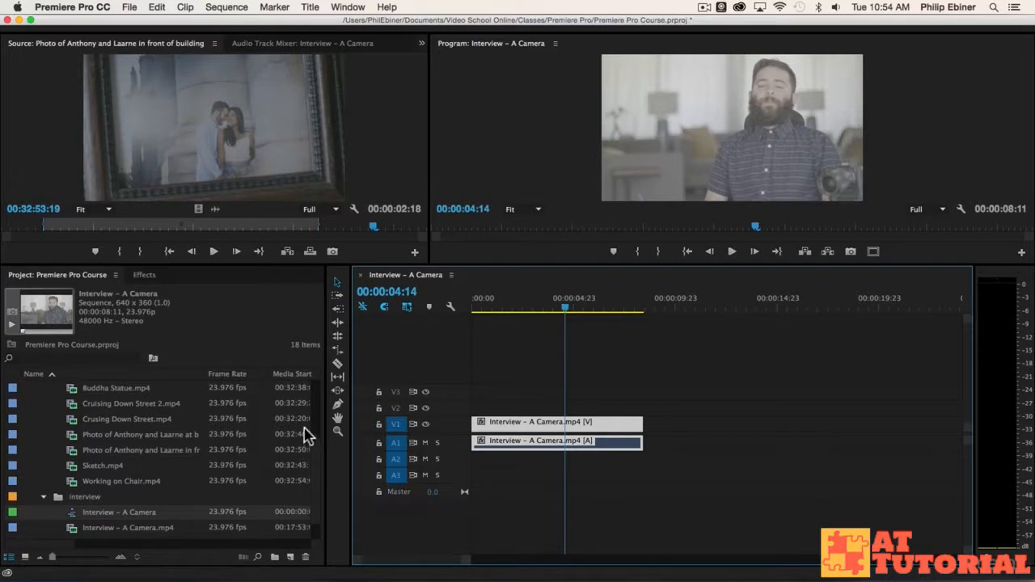
# - Start creating a new sequence in the project
pyautogui.click(290, 558)
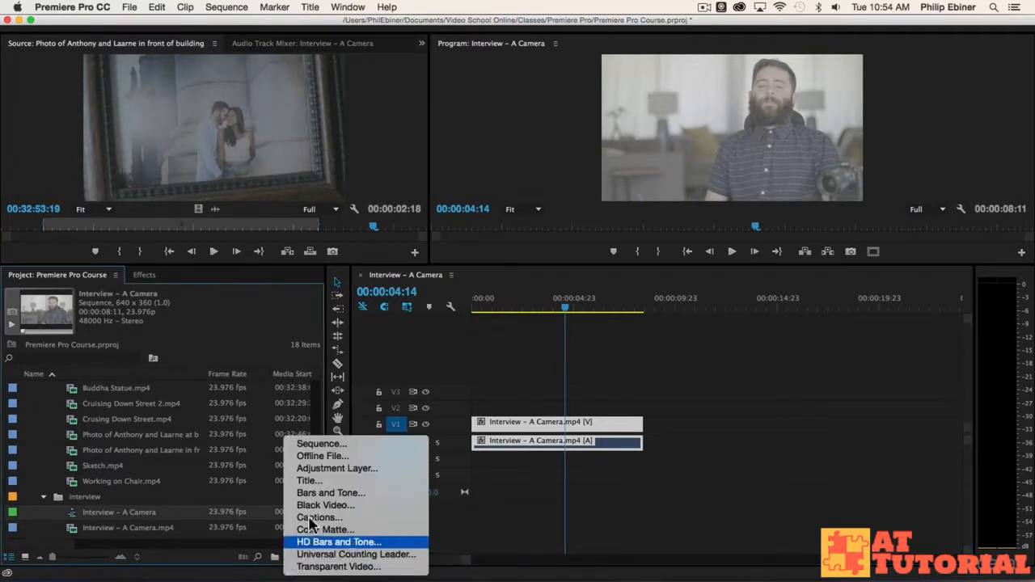
pyautogui.click(128, 6)
pyautogui.click(132, 8)
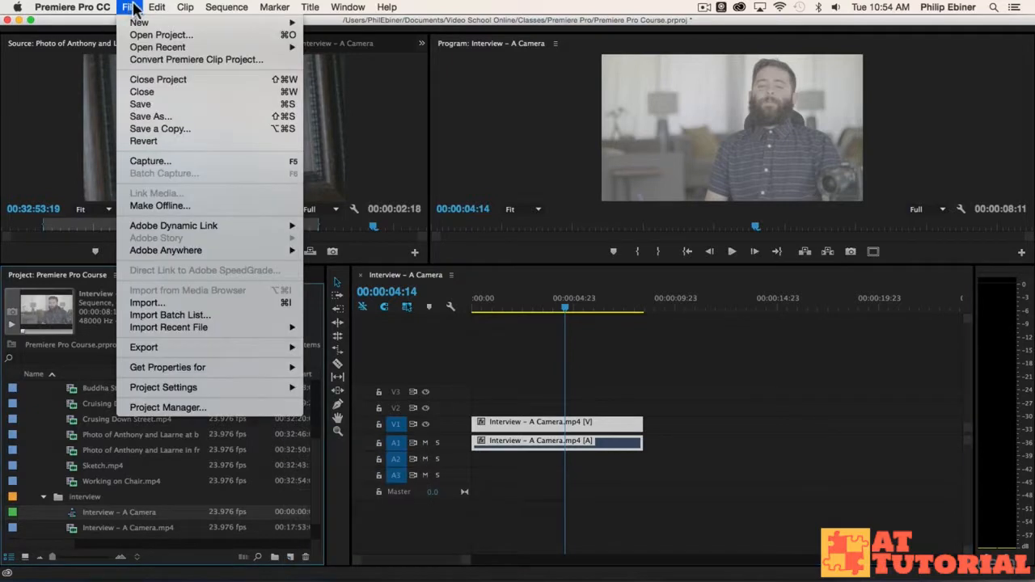
pyautogui.moveTo(137, 22)
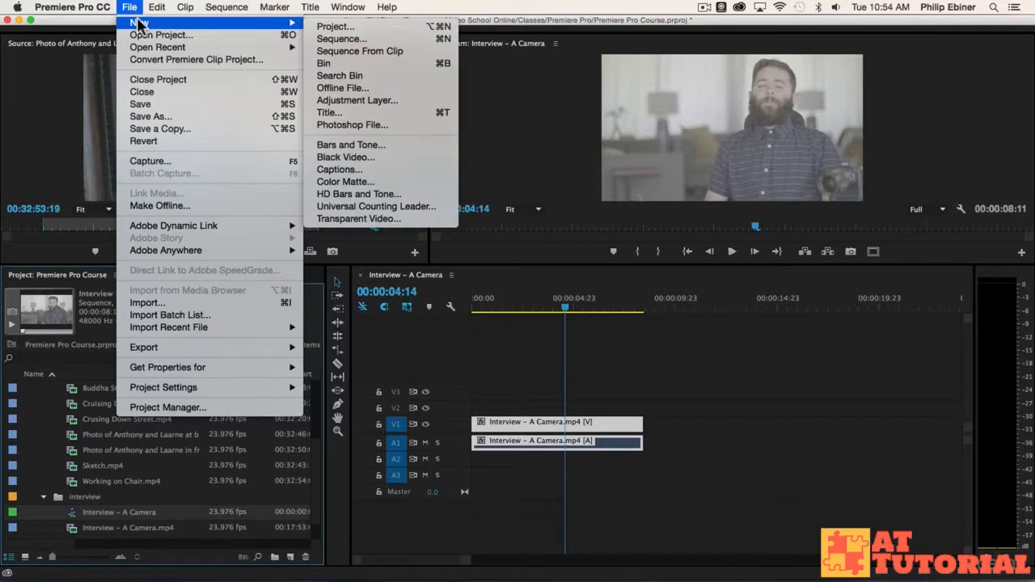
pyautogui.click(340, 41)
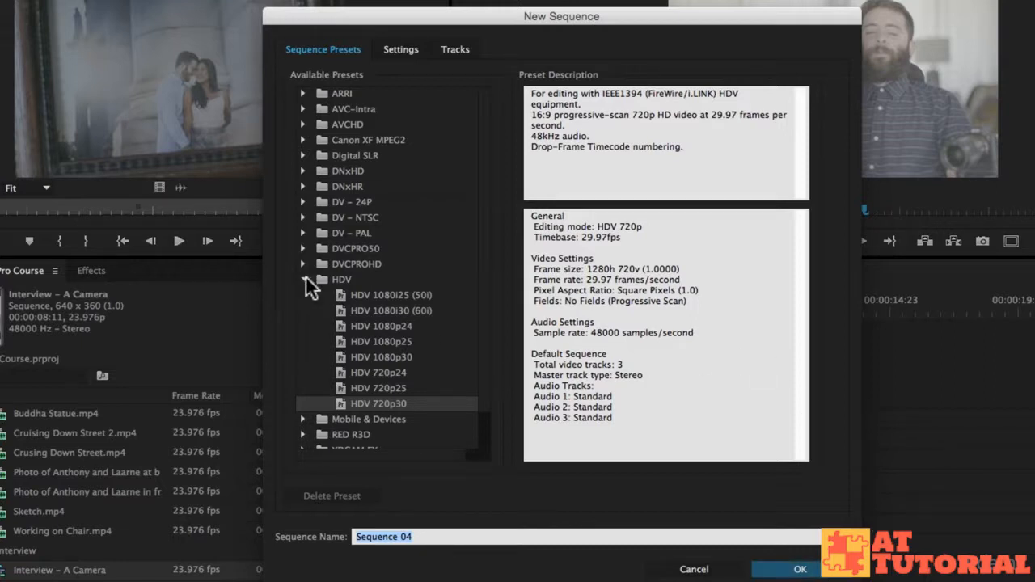
# - Examine the settings and track options offered for the new sequence, and return to its presets
pyautogui.click(327, 50)
pyautogui.click(402, 49)
pyautogui.click(454, 50)
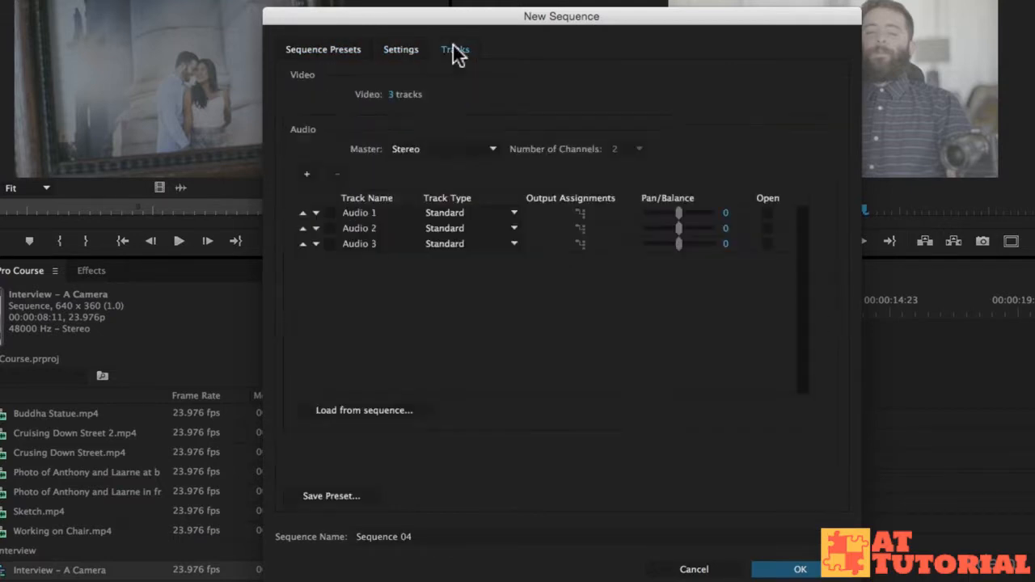
pyautogui.click(337, 50)
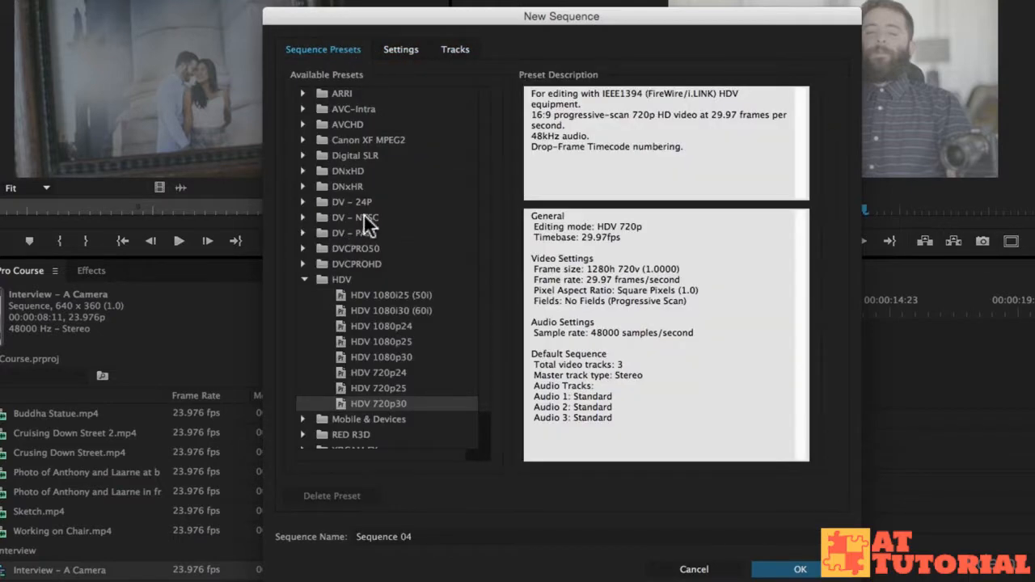
# - Choose the DSLR 1080p24 preset from the Digital SLR 1080p group for the new sequence
pyautogui.click(303, 279)
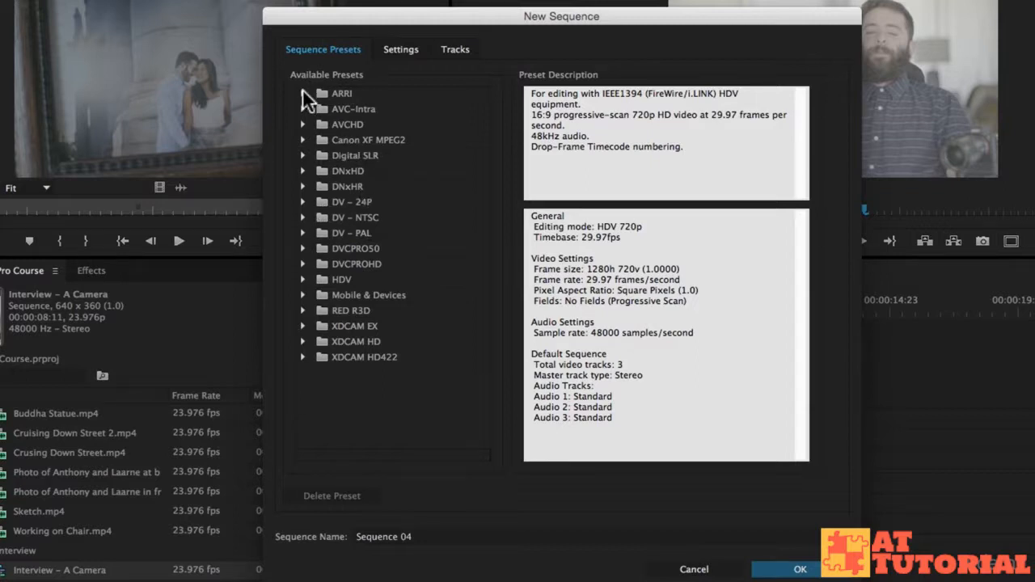
pyautogui.click(304, 155)
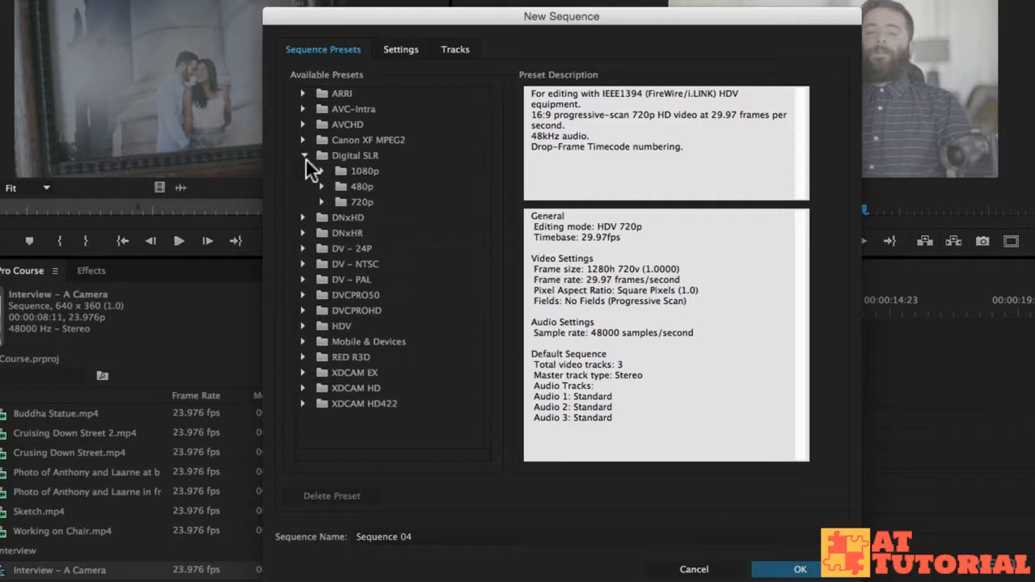
pyautogui.click(322, 171)
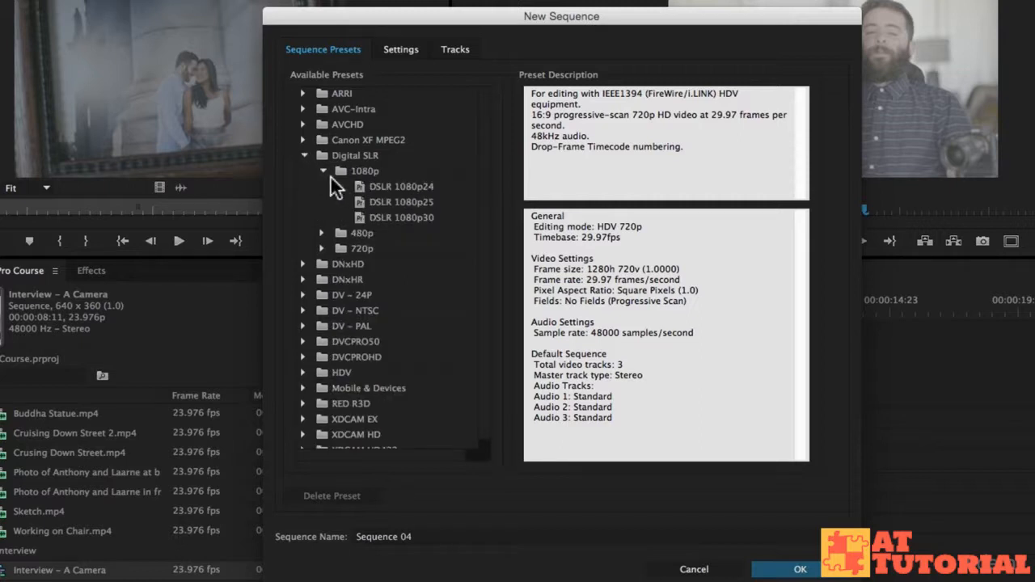
pyautogui.click(391, 189)
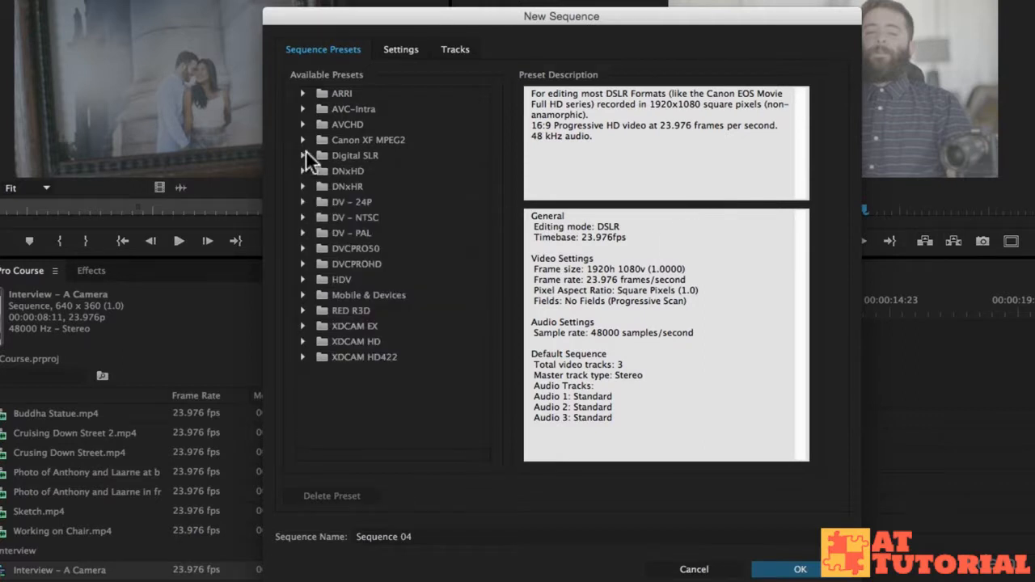
# - Examine the RED R3D preset groups and collapse the list again
pyautogui.click(304, 311)
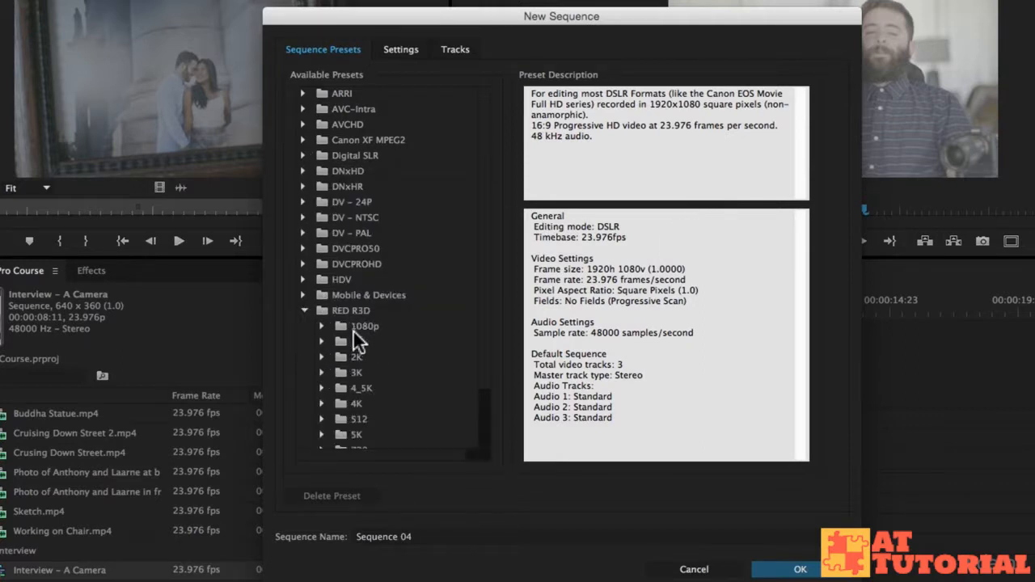
pyautogui.scroll(-2, 353, 333)
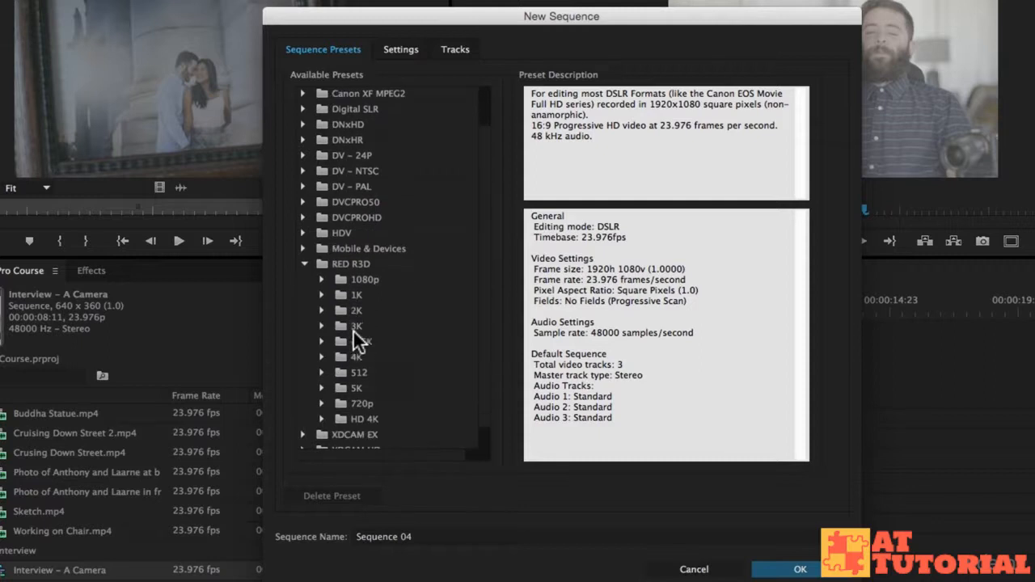
pyautogui.click(321, 274)
pyautogui.click(304, 263)
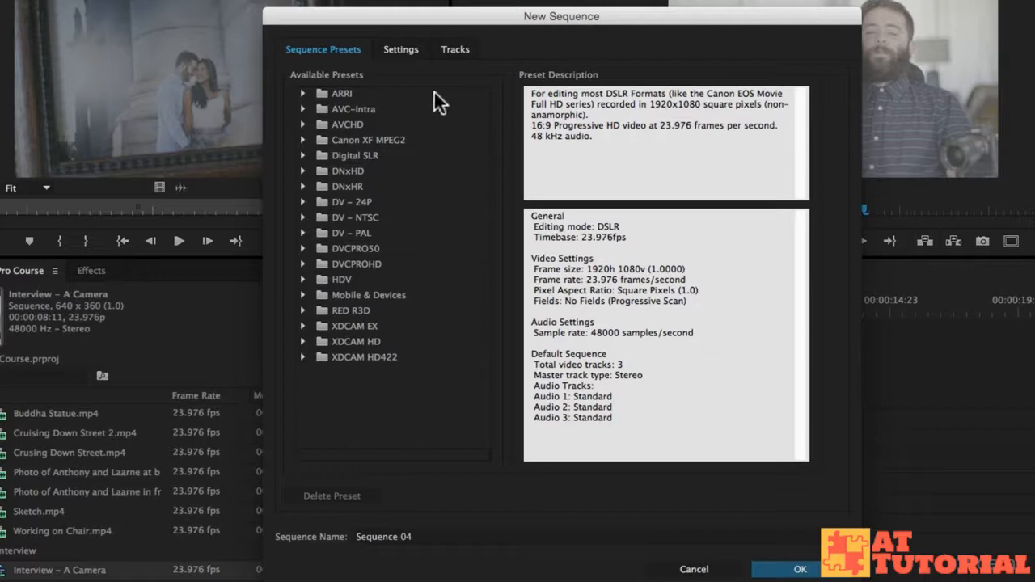
# - Set the new sequence's editing mode to Custom and its timebase to 29.97 frames/second
pyautogui.click(402, 47)
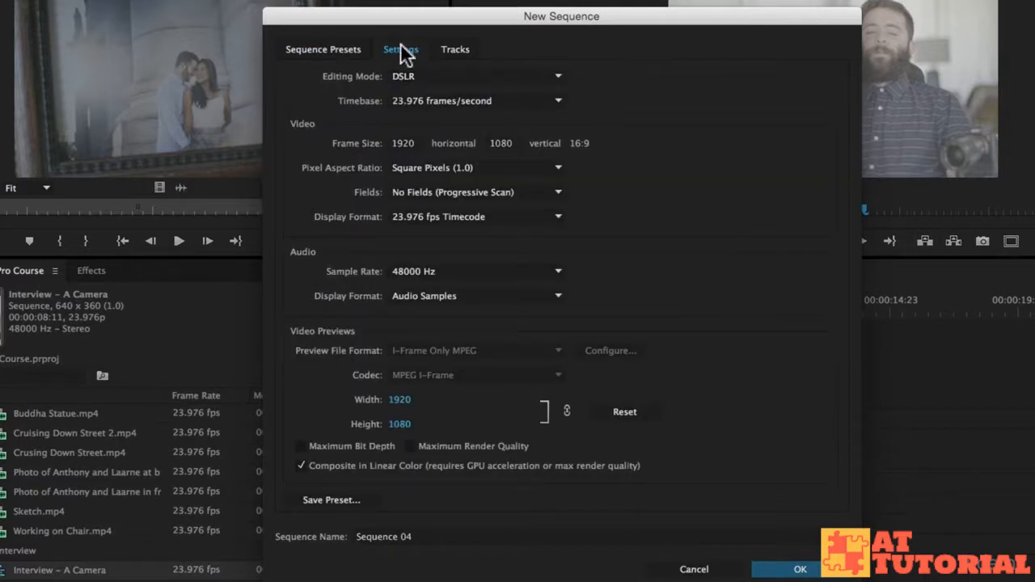
pyautogui.click(408, 69)
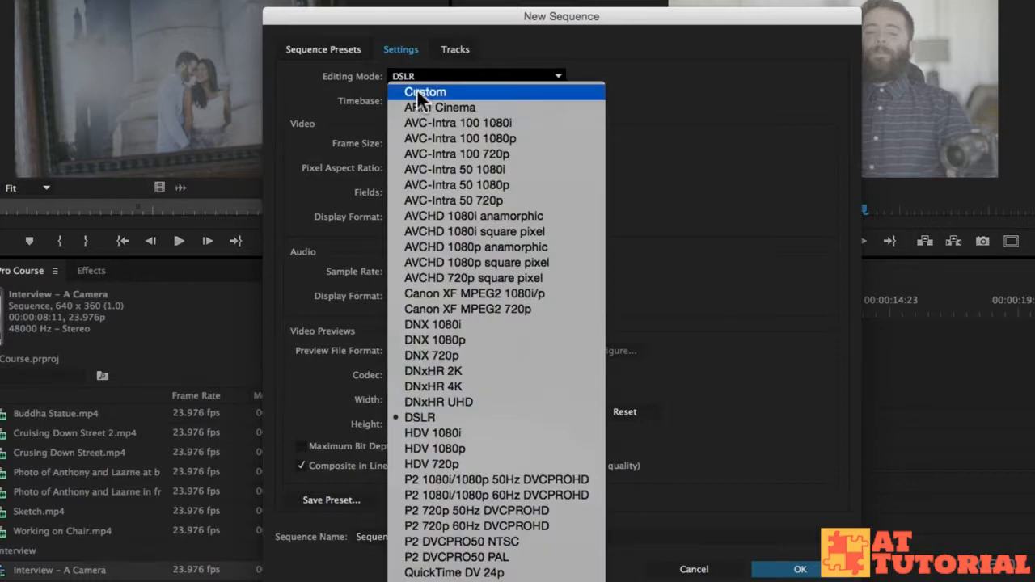
pyautogui.click(416, 92)
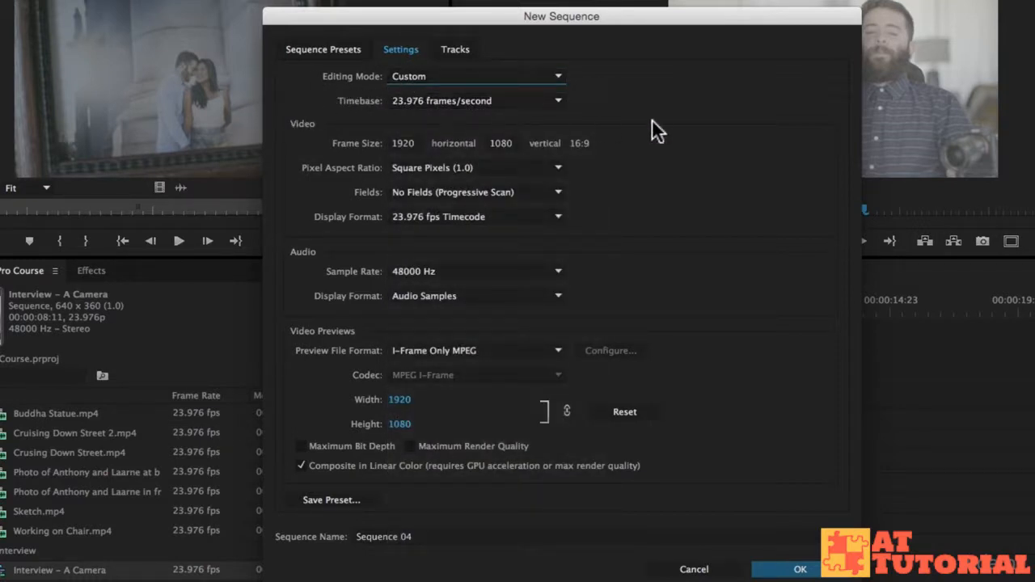
pyautogui.click(447, 102)
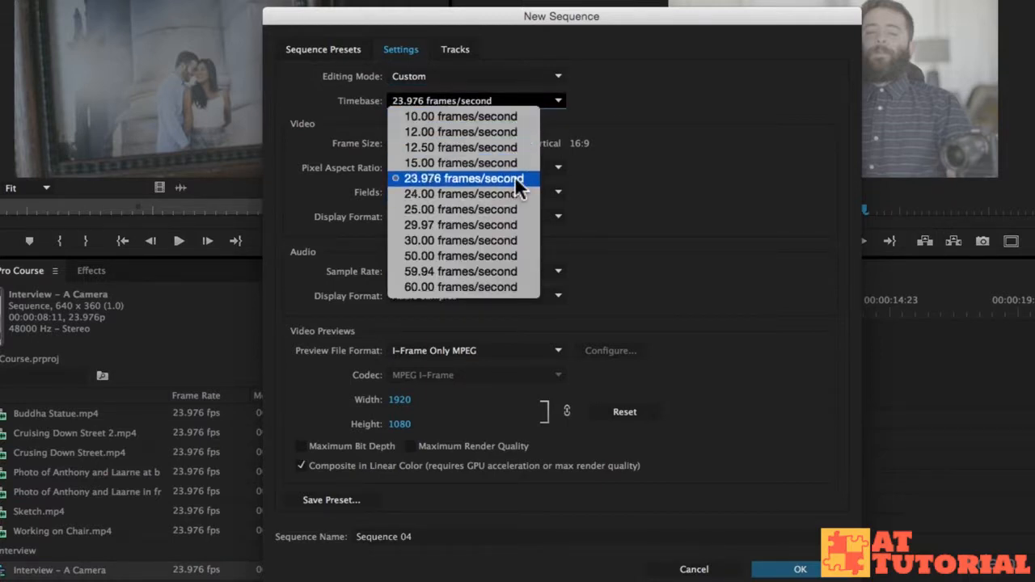
pyautogui.click(457, 221)
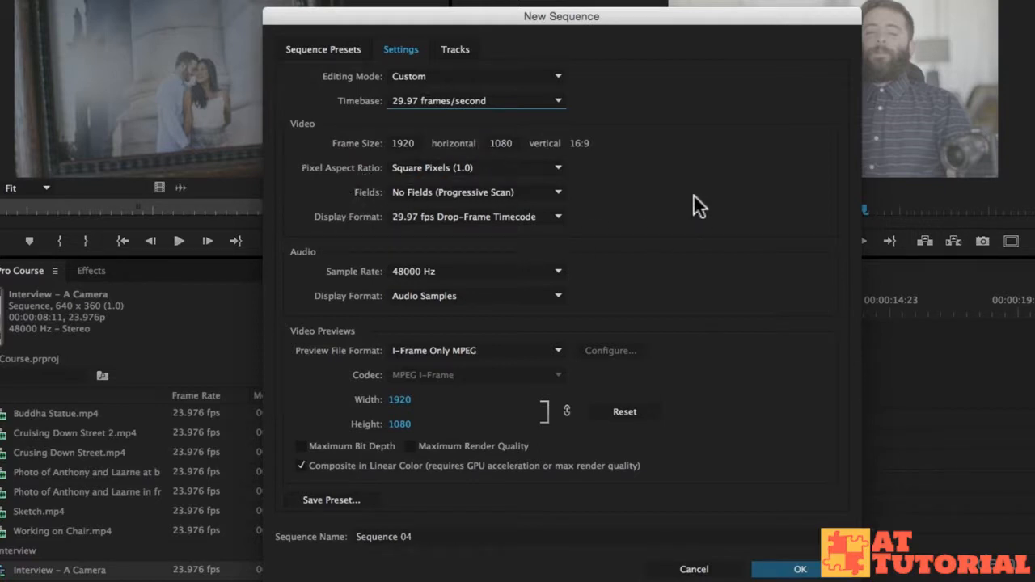
# - Examine the sample rate and display format options for the new sequence's audio
pyautogui.click(440, 273)
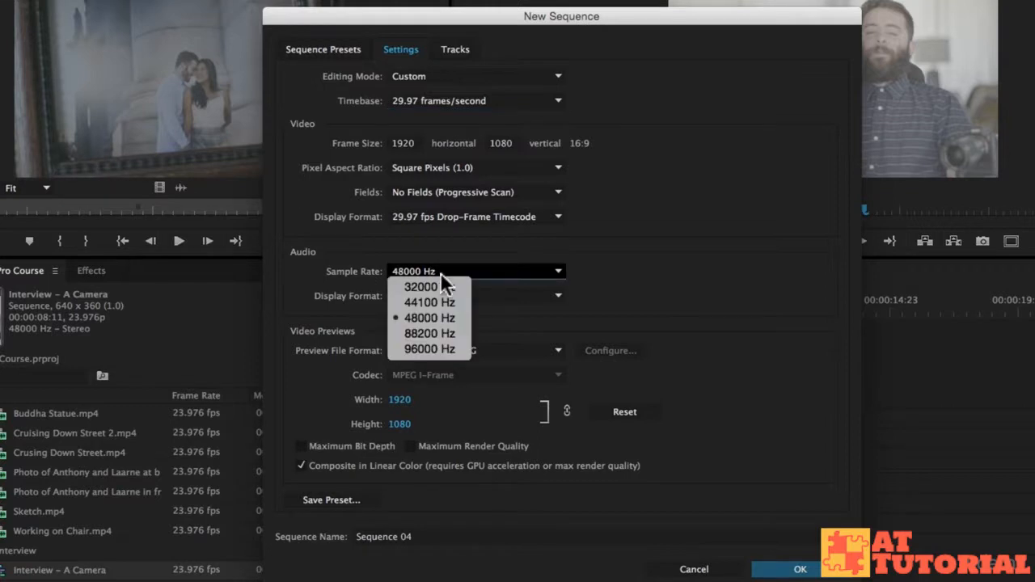
pyautogui.click(671, 267)
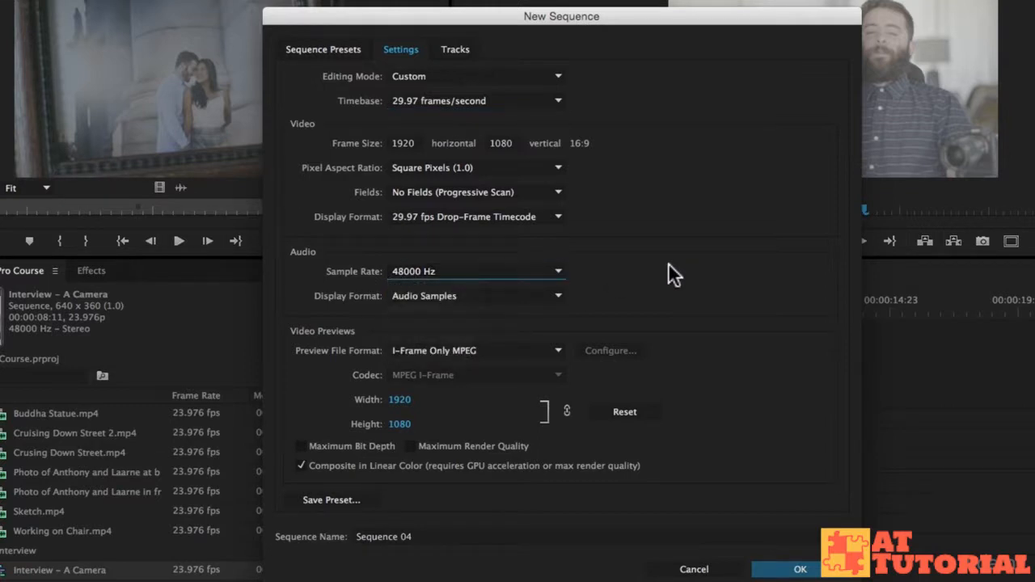
pyautogui.click(395, 296)
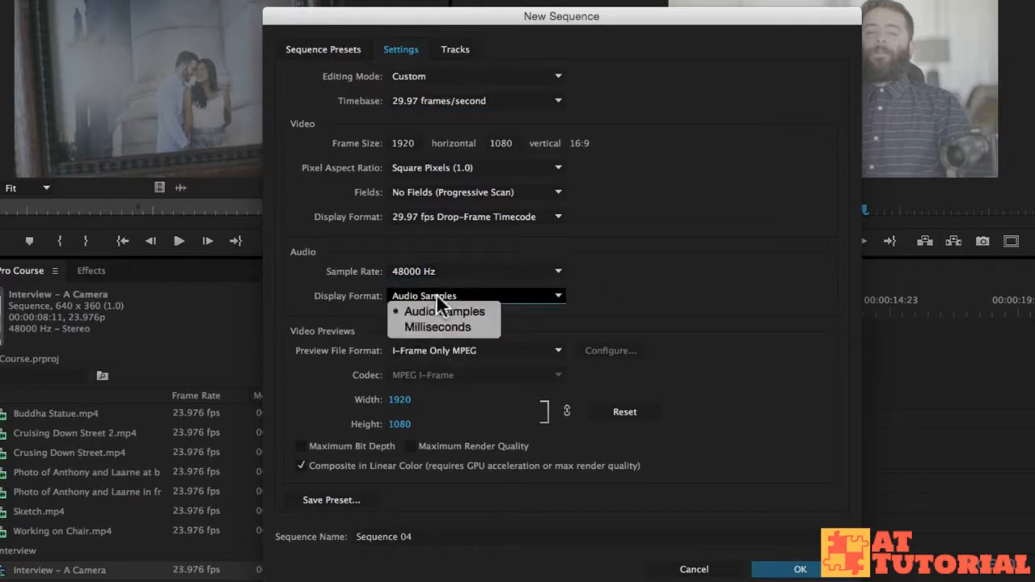
pyautogui.click(675, 287)
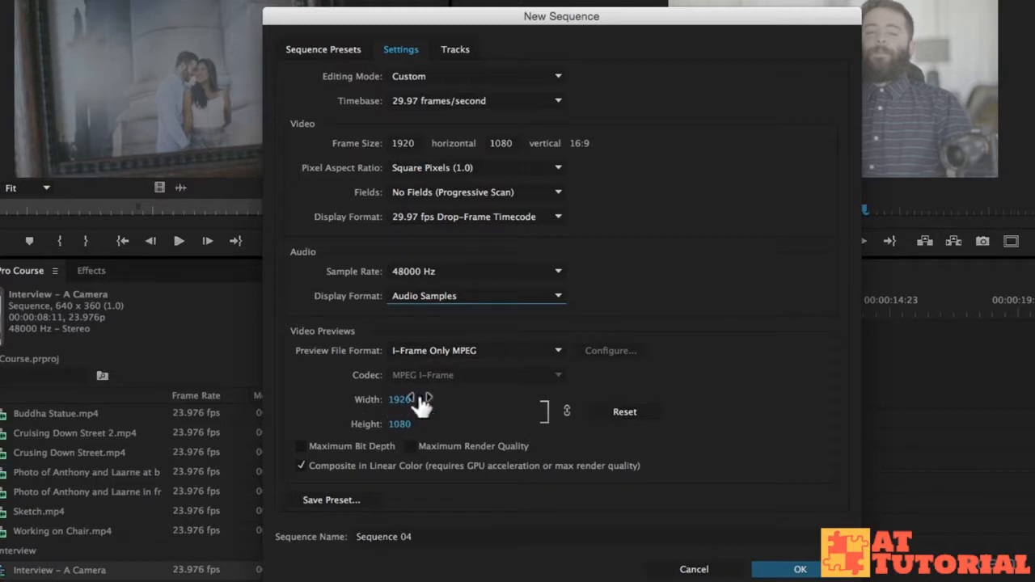
# - Set the new sequence's frame size to 1280 horizontal by 720 vertical
pyautogui.click(409, 139)
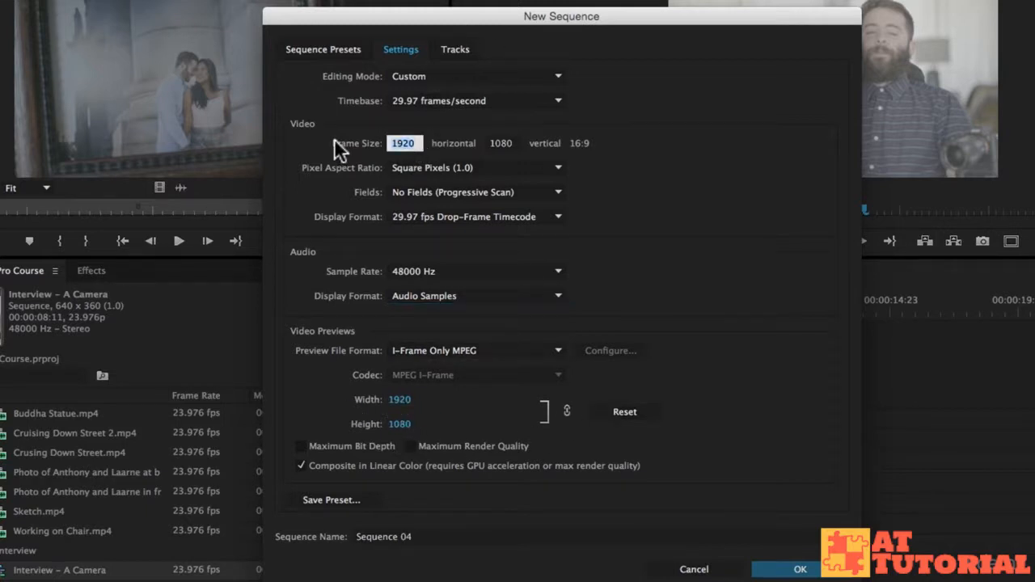
pyautogui.write('1280')
pyautogui.press('Tab')
pyautogui.write('720')
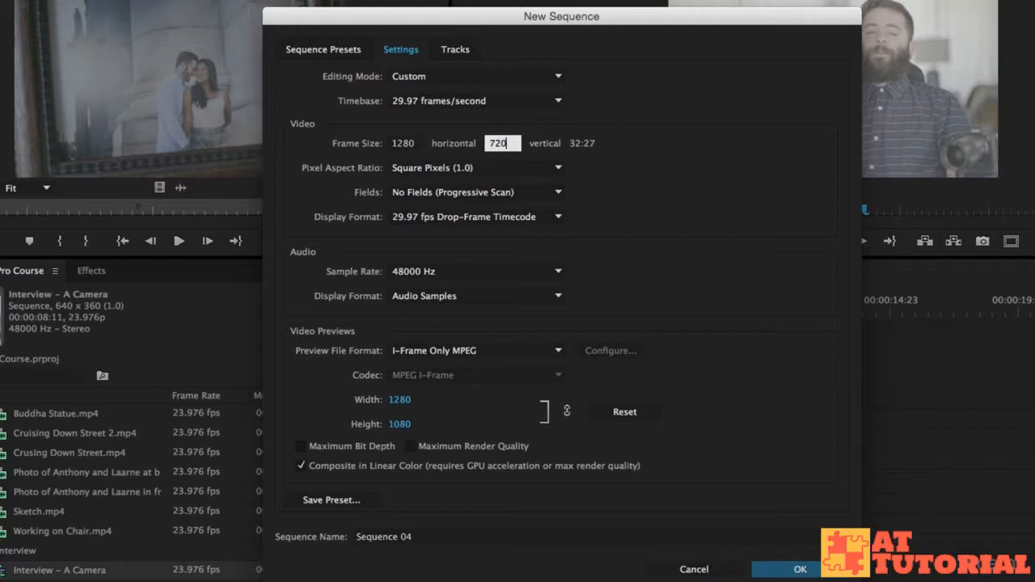
pyautogui.press('Tab')
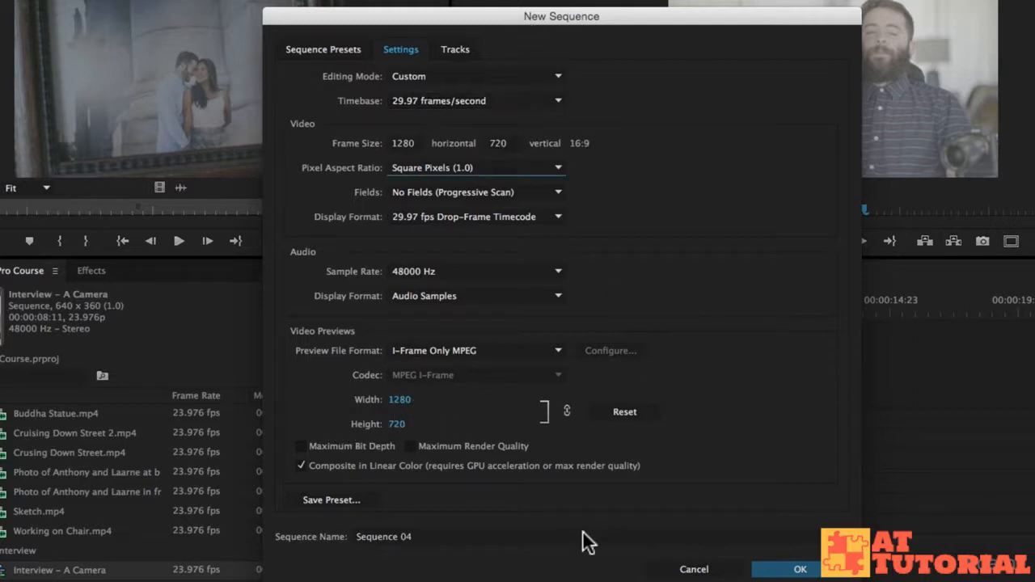
# - Name the new sequence Documentary Version 1, and create it after reviewing its track setup
pyautogui.click(407, 537)
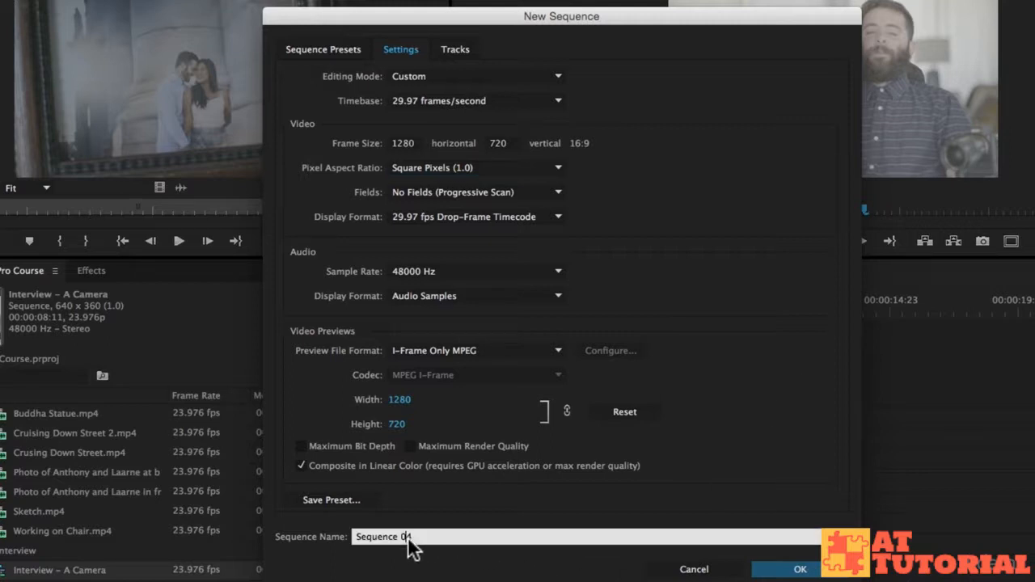
pyautogui.press('super+a')
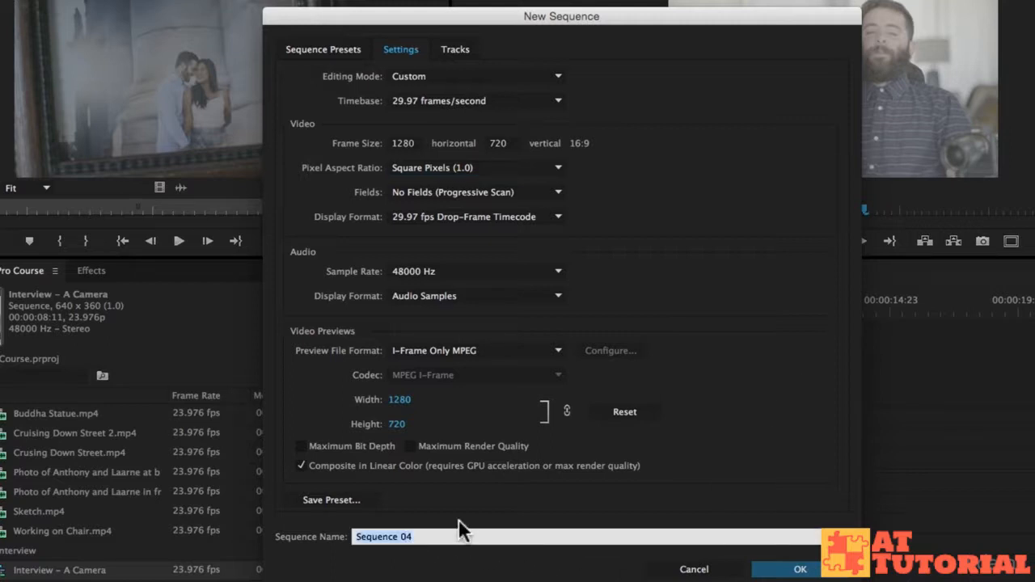
pyautogui.write('Documentary Version 1')
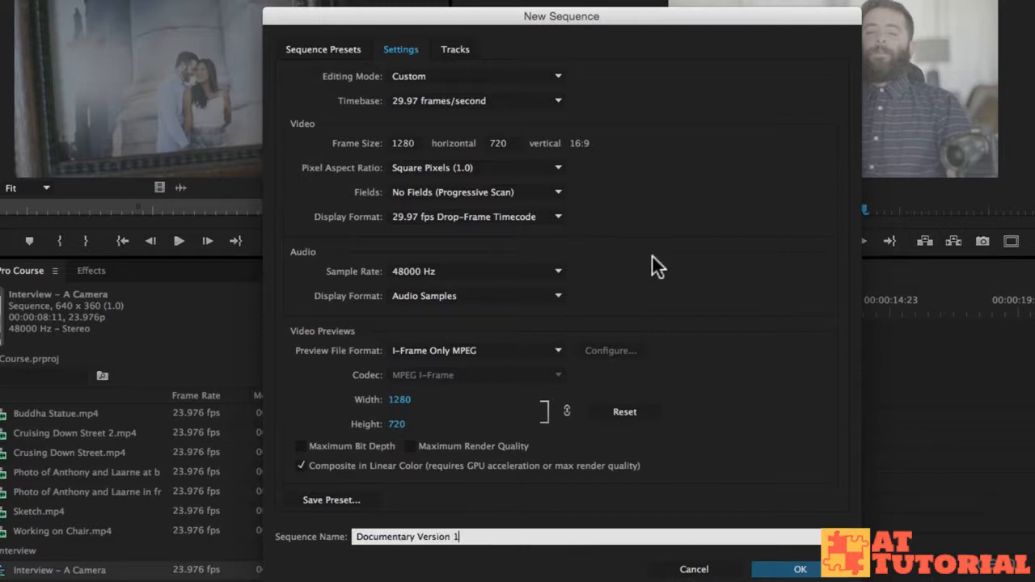
pyautogui.click(453, 48)
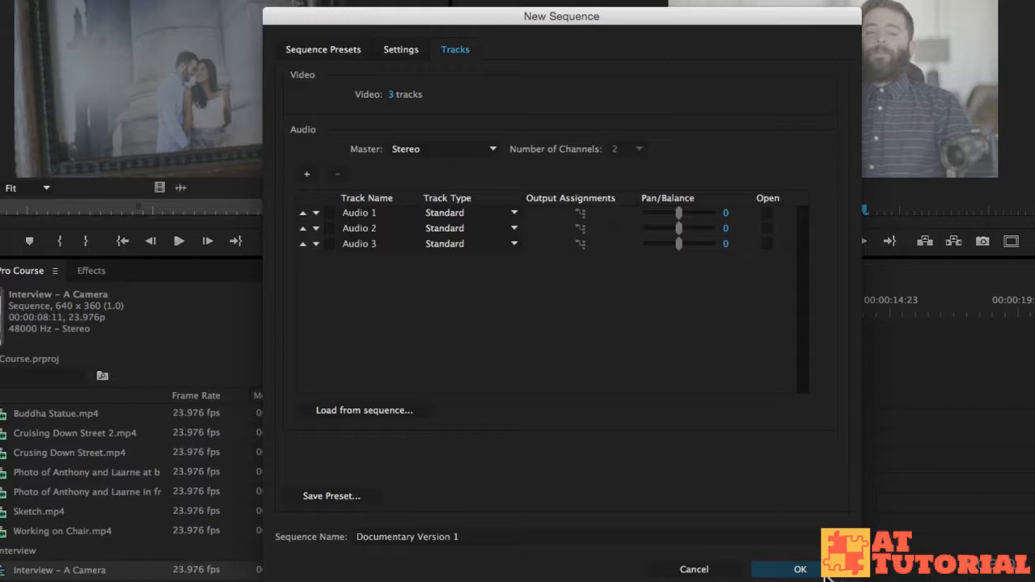
pyautogui.click(400, 50)
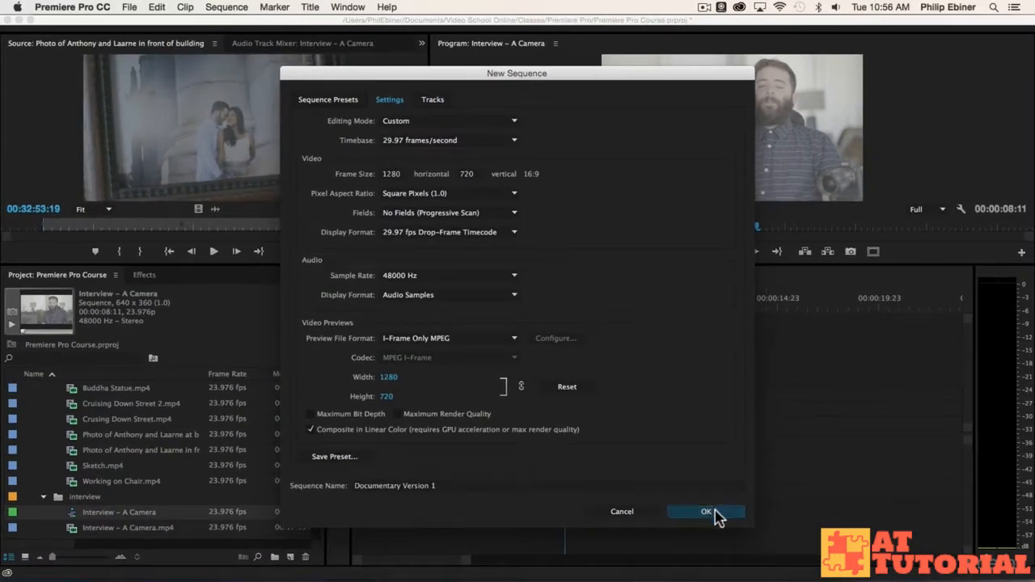
pyautogui.click(715, 511)
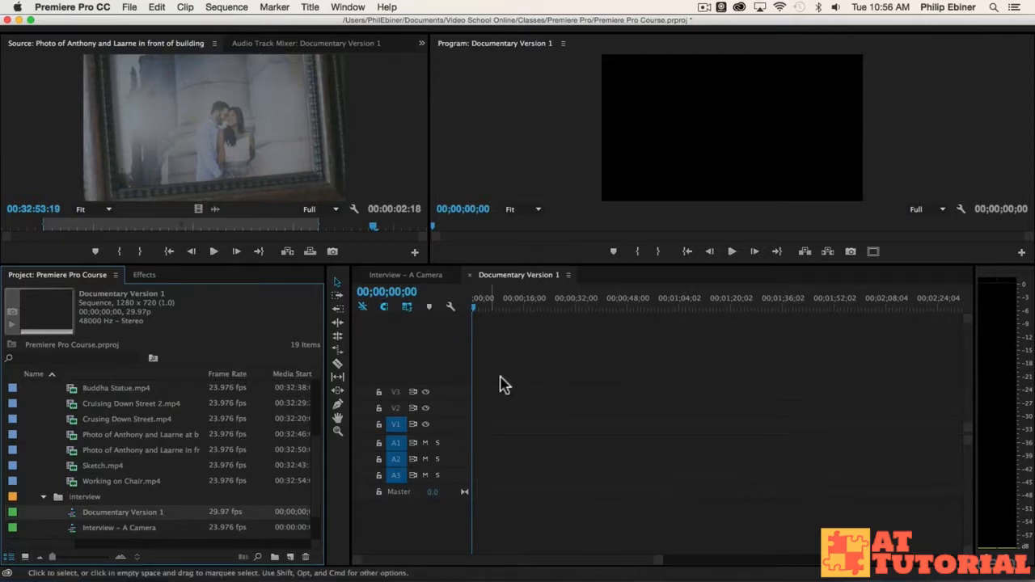
pyautogui.scroll(-2, 104, 489)
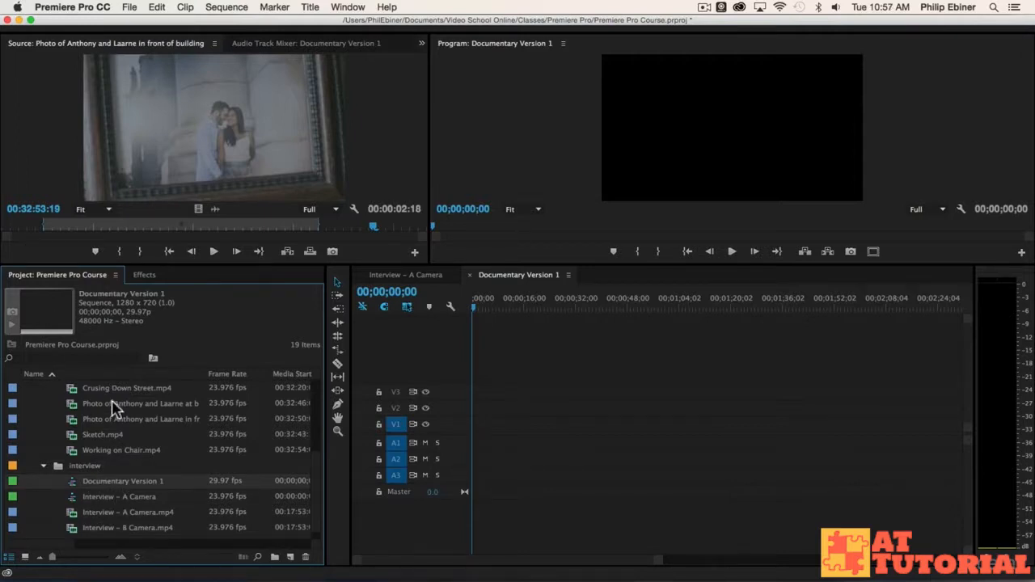
pyautogui.press('super+z')
pyautogui.press('super+z')
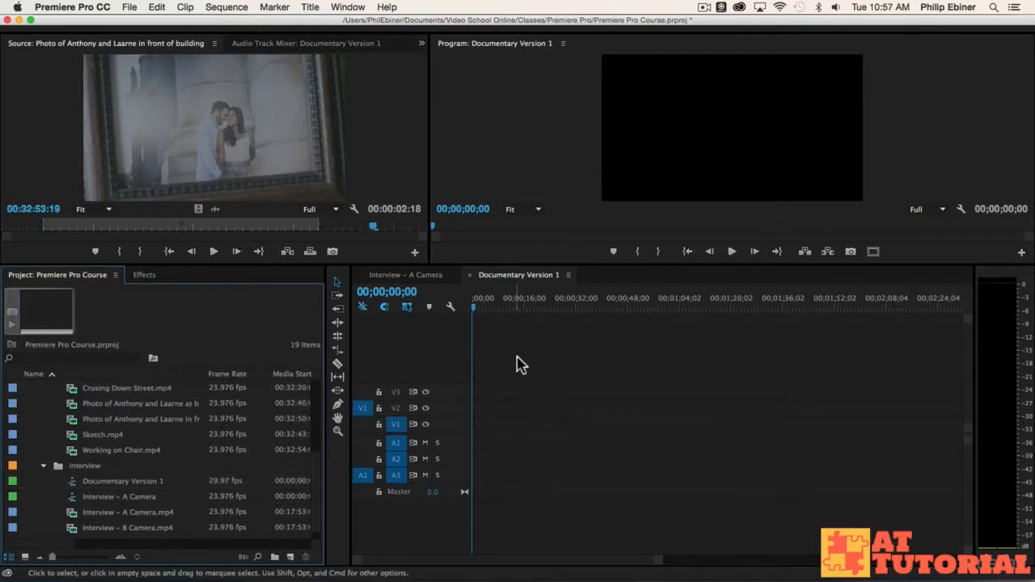
# - In the Interview – A Camera sequence, move the clip's video up to track V6 and its audio down to track A6
pyautogui.click(433, 276)
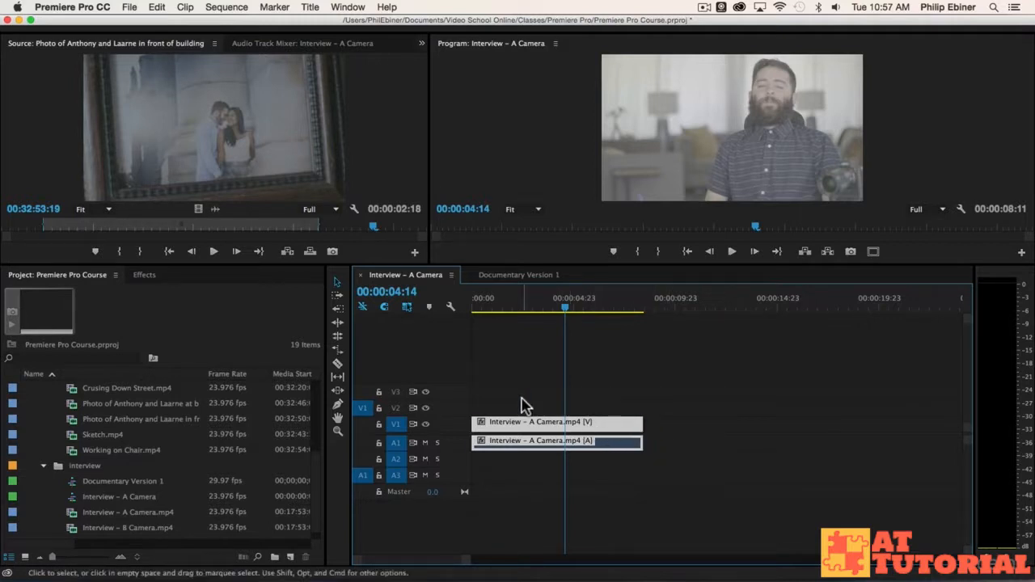
pyautogui.click(499, 436)
pyautogui.moveTo(517, 435); pyautogui.dragTo(418, 372)
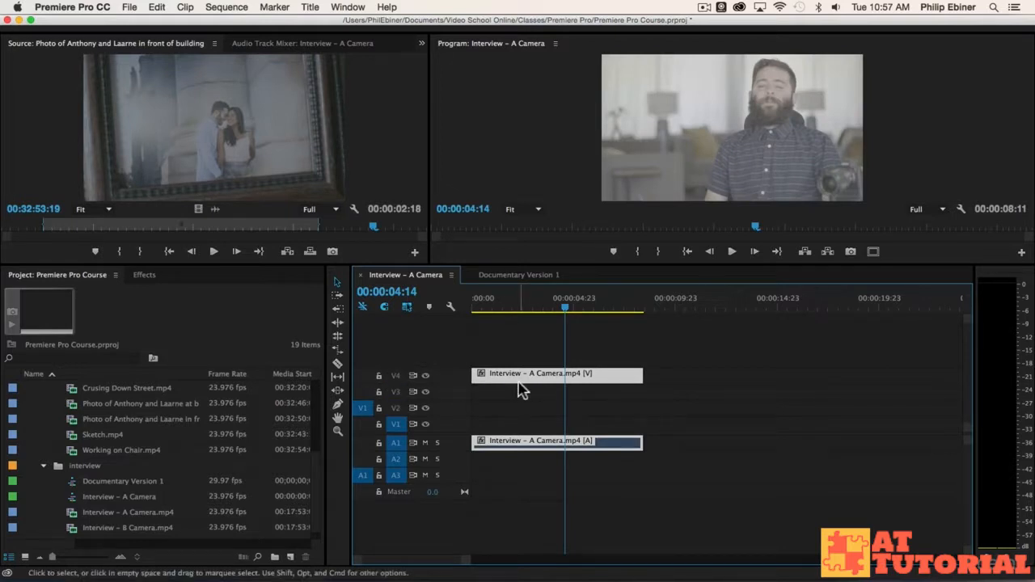
pyautogui.moveTo(521, 391); pyautogui.dragTo(513, 351)
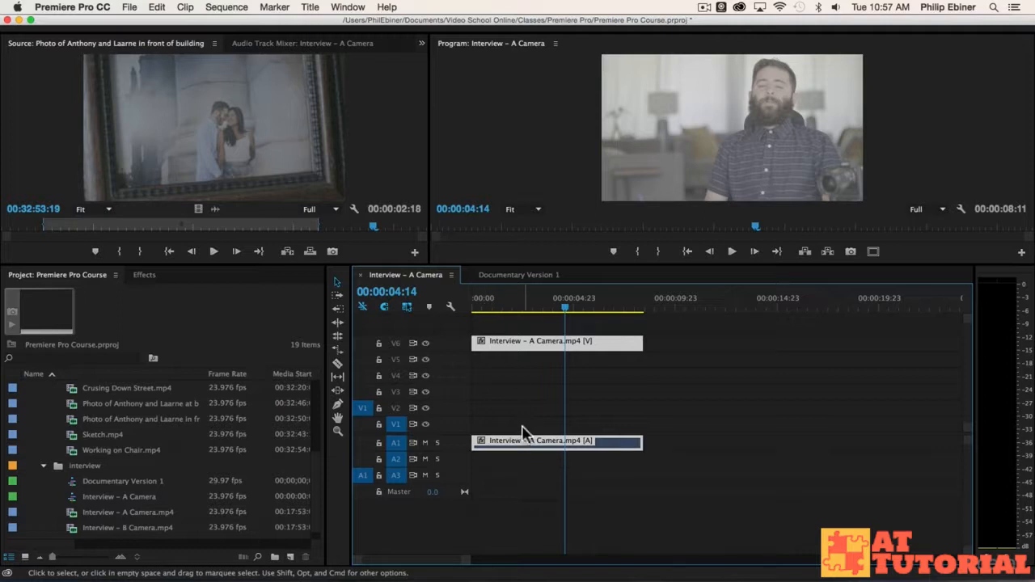
pyautogui.moveTo(520, 440); pyautogui.dragTo(503, 543)
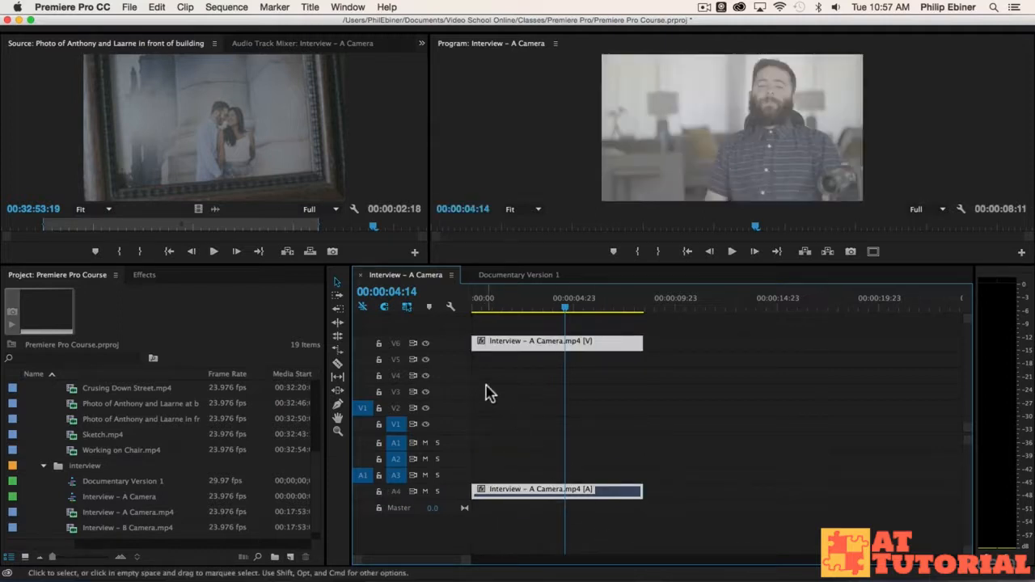
pyautogui.moveTo(498, 492); pyautogui.dragTo(489, 547)
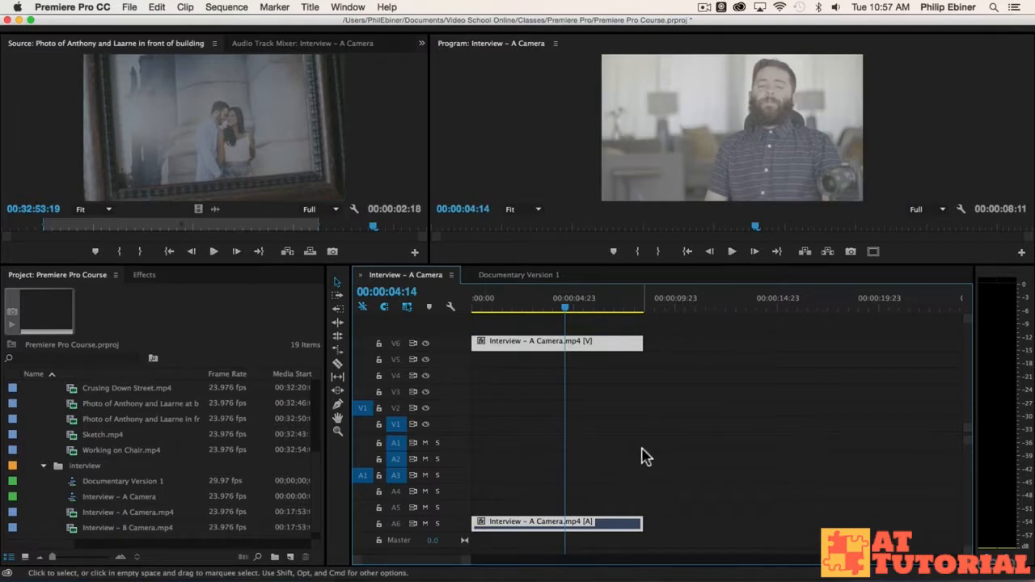